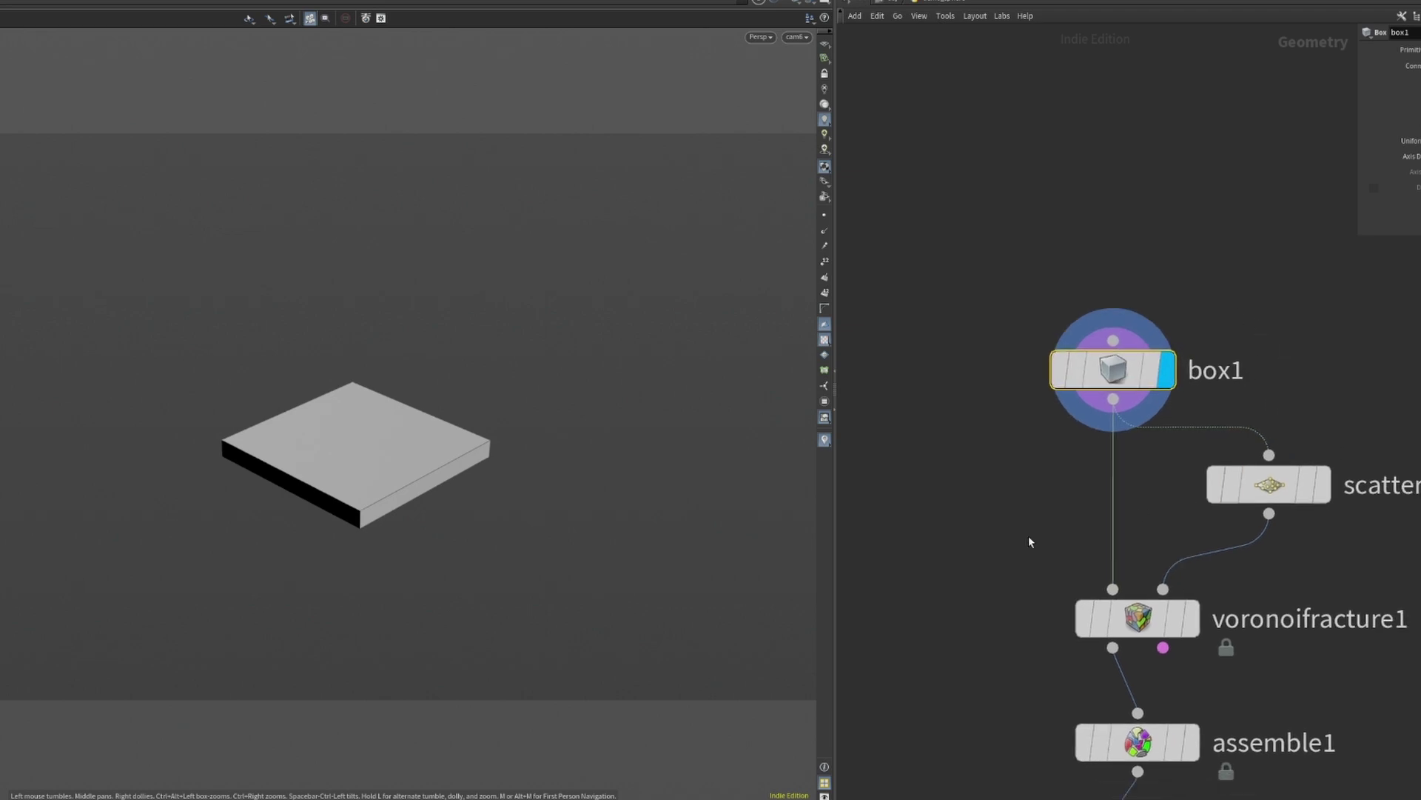
Display the scattered points, then the Voronoi-fractured box, and scroll down the network
left_click(1322, 485)
left_click(1192, 618)
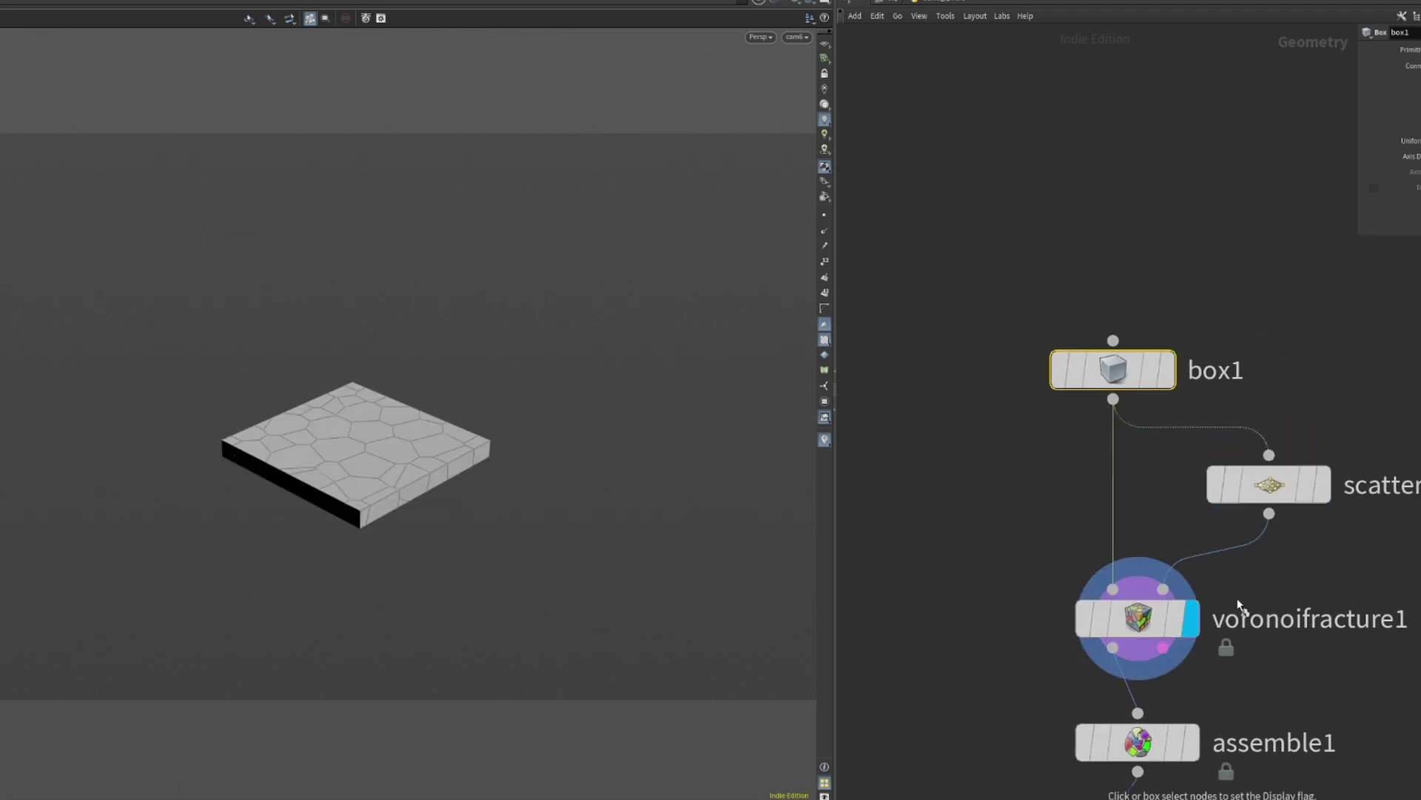
scroll(974, 533, "down", 5)
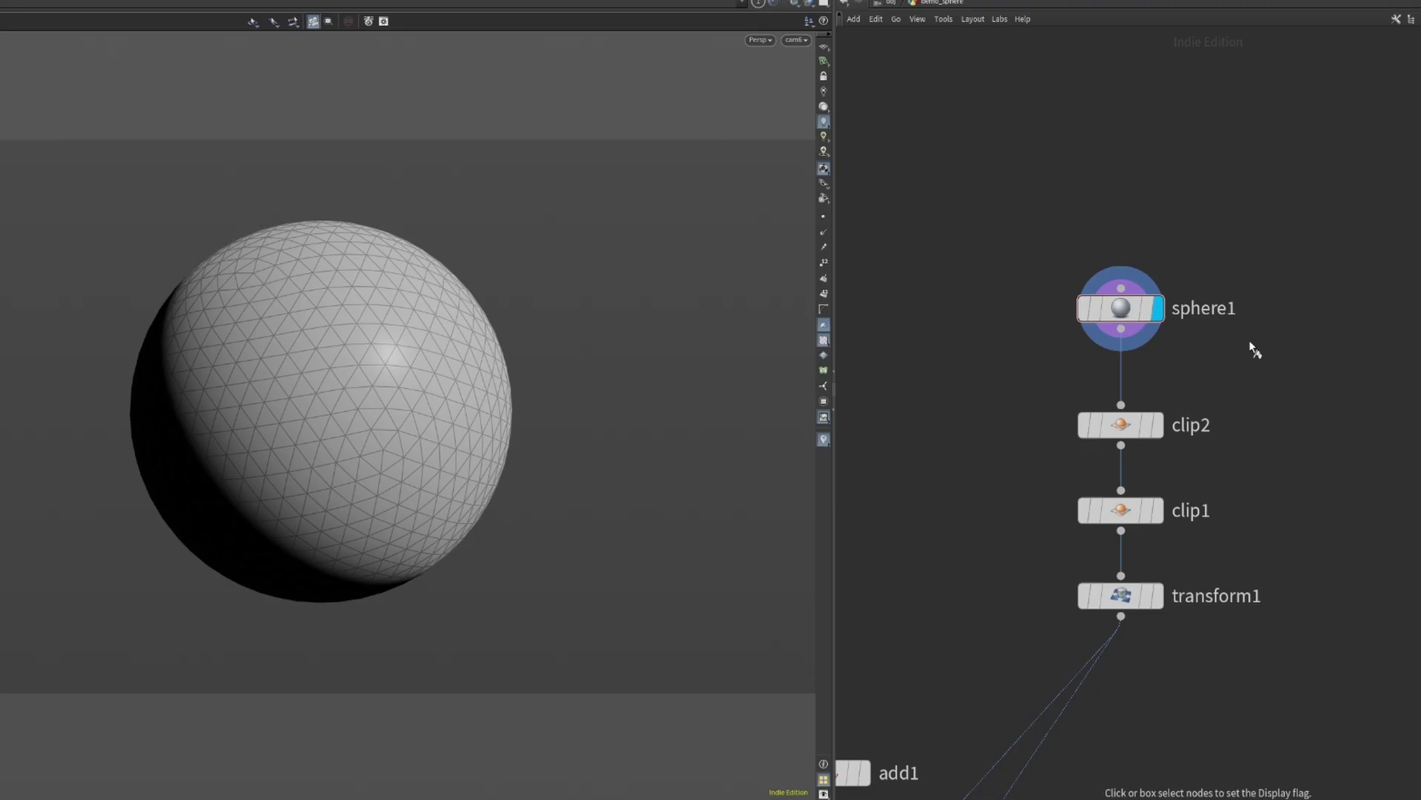
Step the display through clip2 and clip1 to transform1's shifted dome, then look through a camera
left_click_drag(1040, 421, 1257, 485)
left_click_drag(1140, 538, 1156, 552)
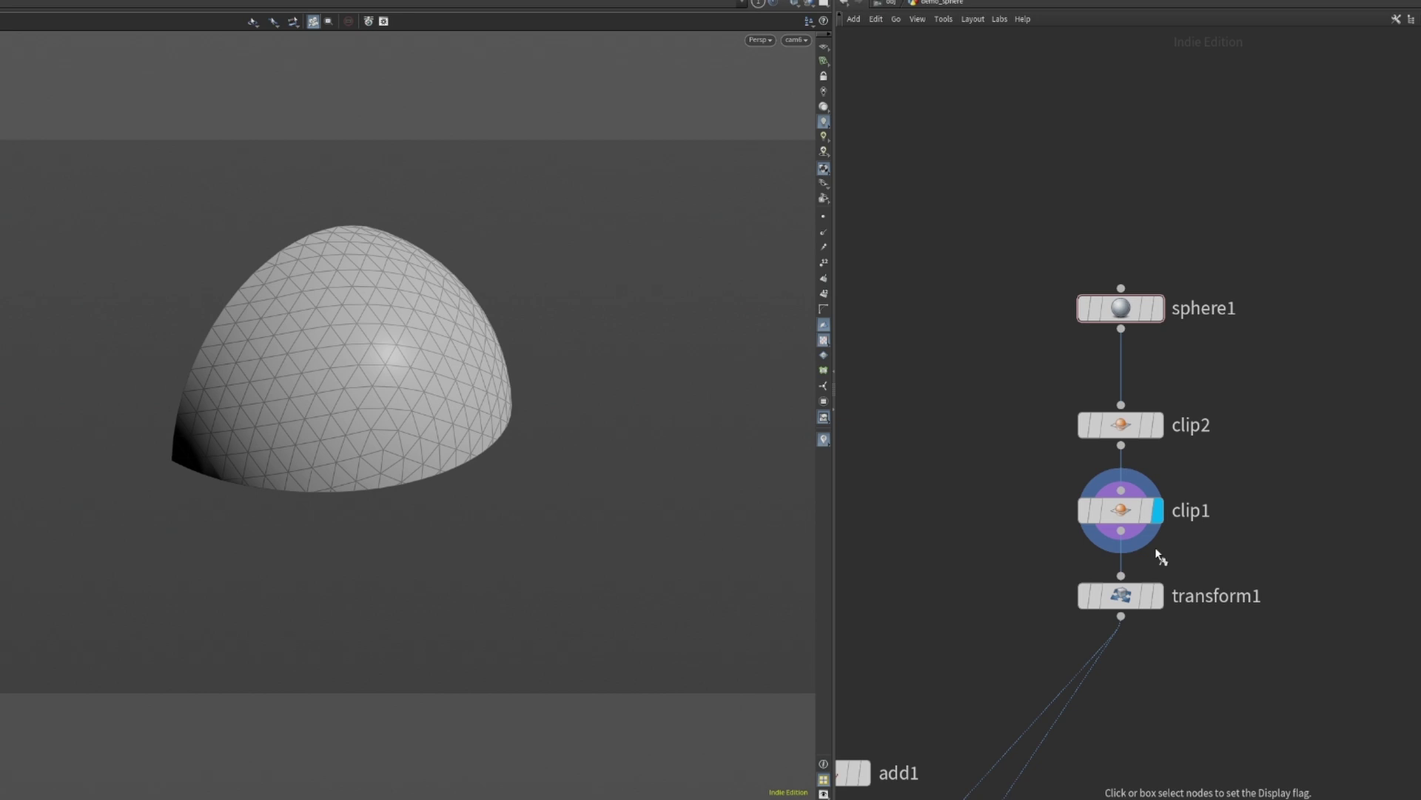
left_click_drag(442, 409, 694, 422)
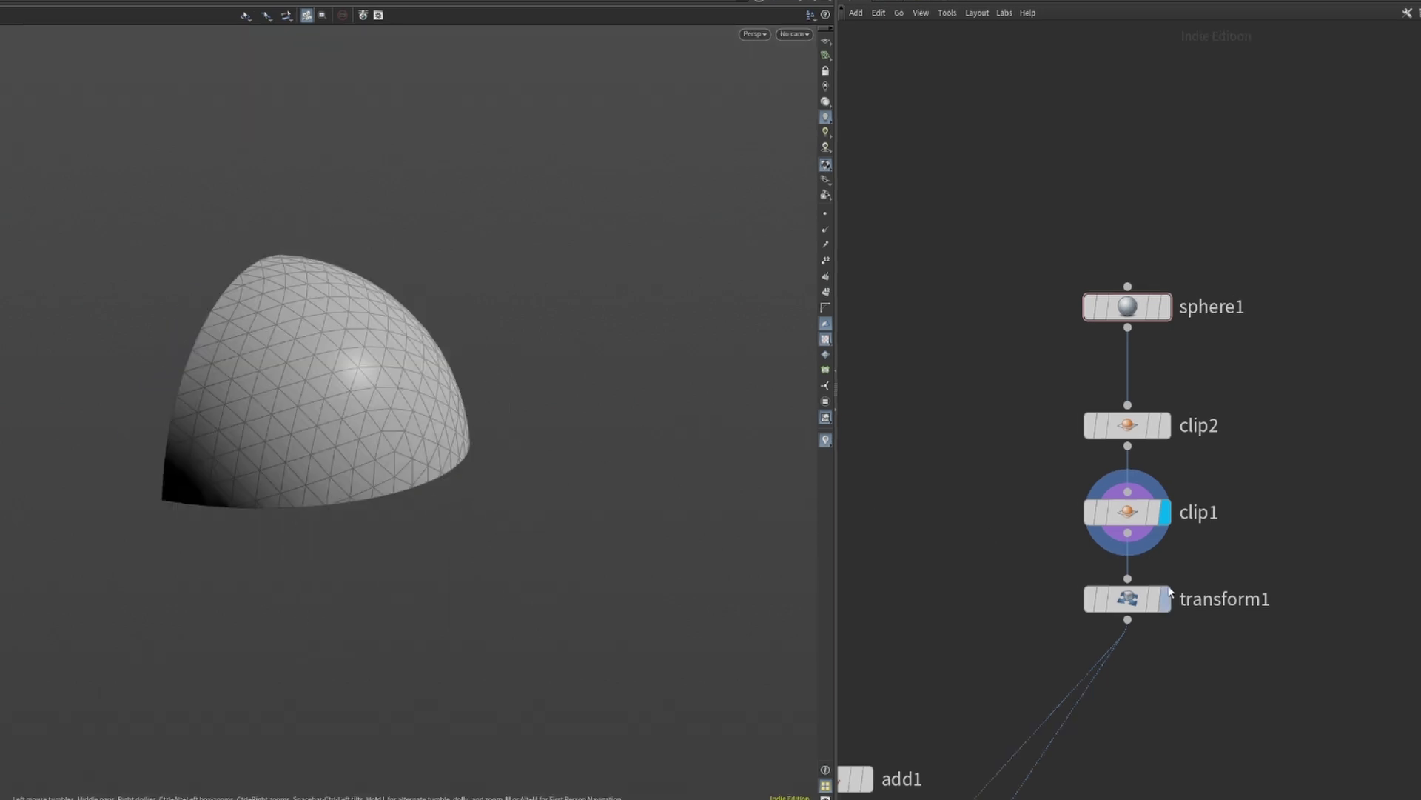
left_click(1167, 594)
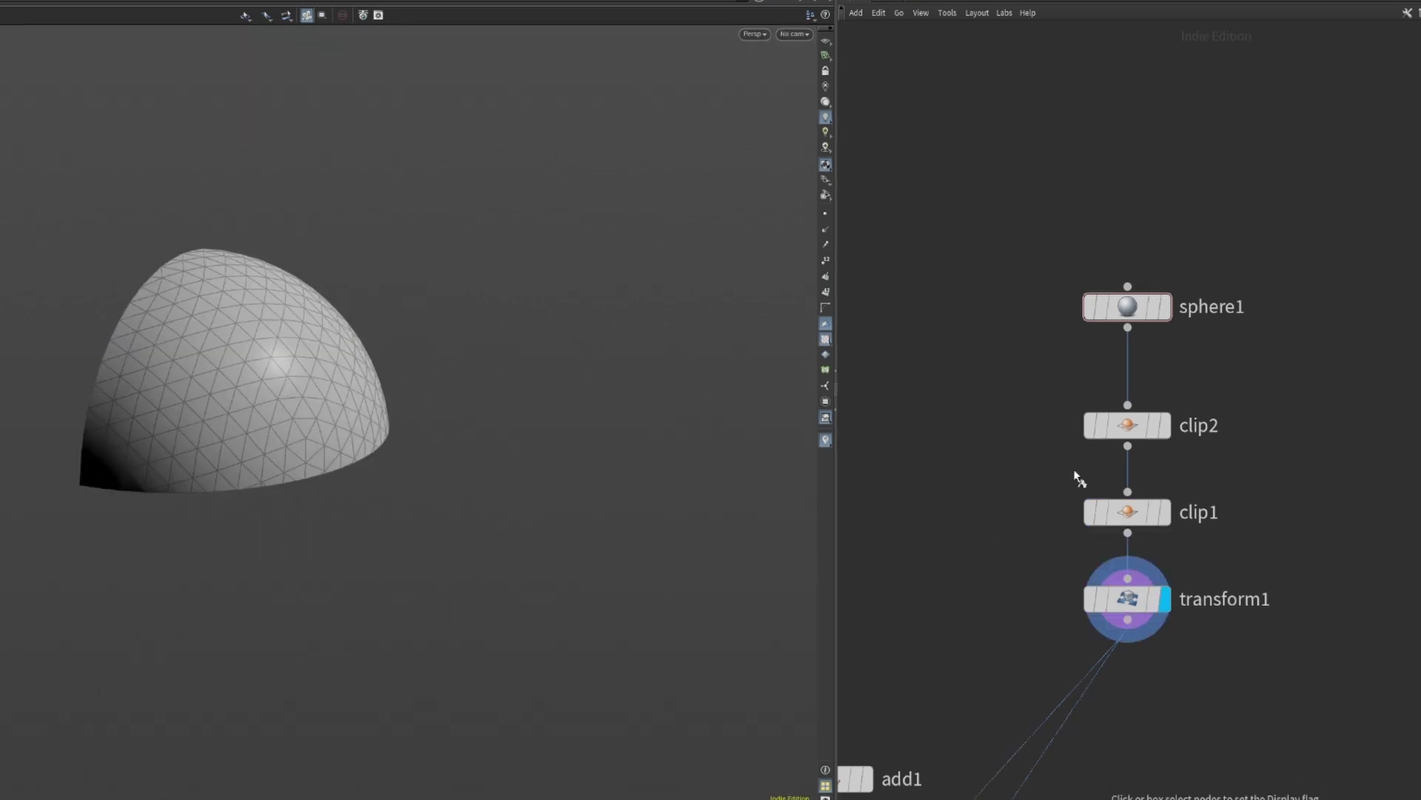
left_click(810, 39)
left_click(820, 146)
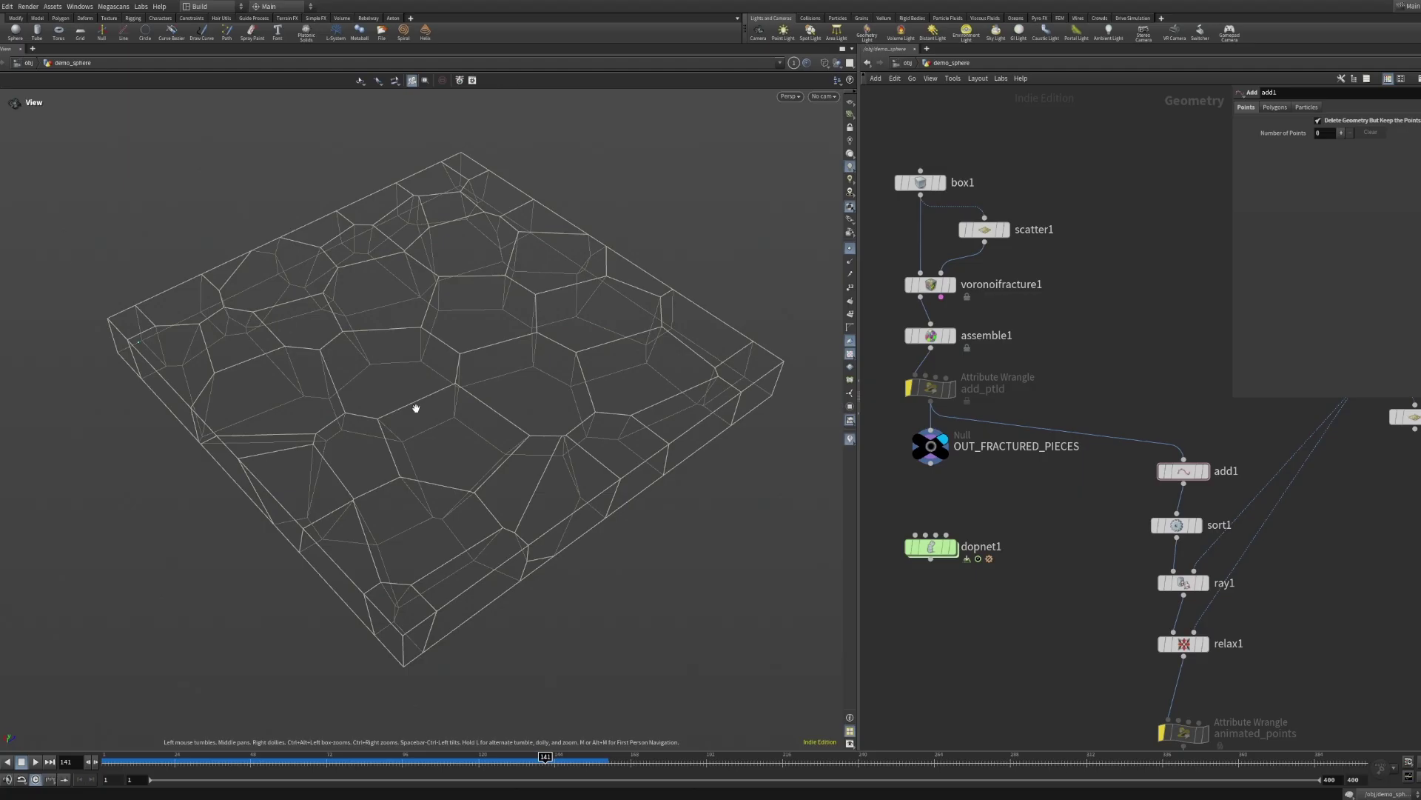
In wireframe, display add1's points, ray1's sphere-projected points, then relax1's relaxed points
mouse_move(415, 407)
left_mouse_down()
mouse_move(407, 435)
mouse_move(421, 406)
left_mouse_up()
key("w")
key("w")
left_click(1204, 472)
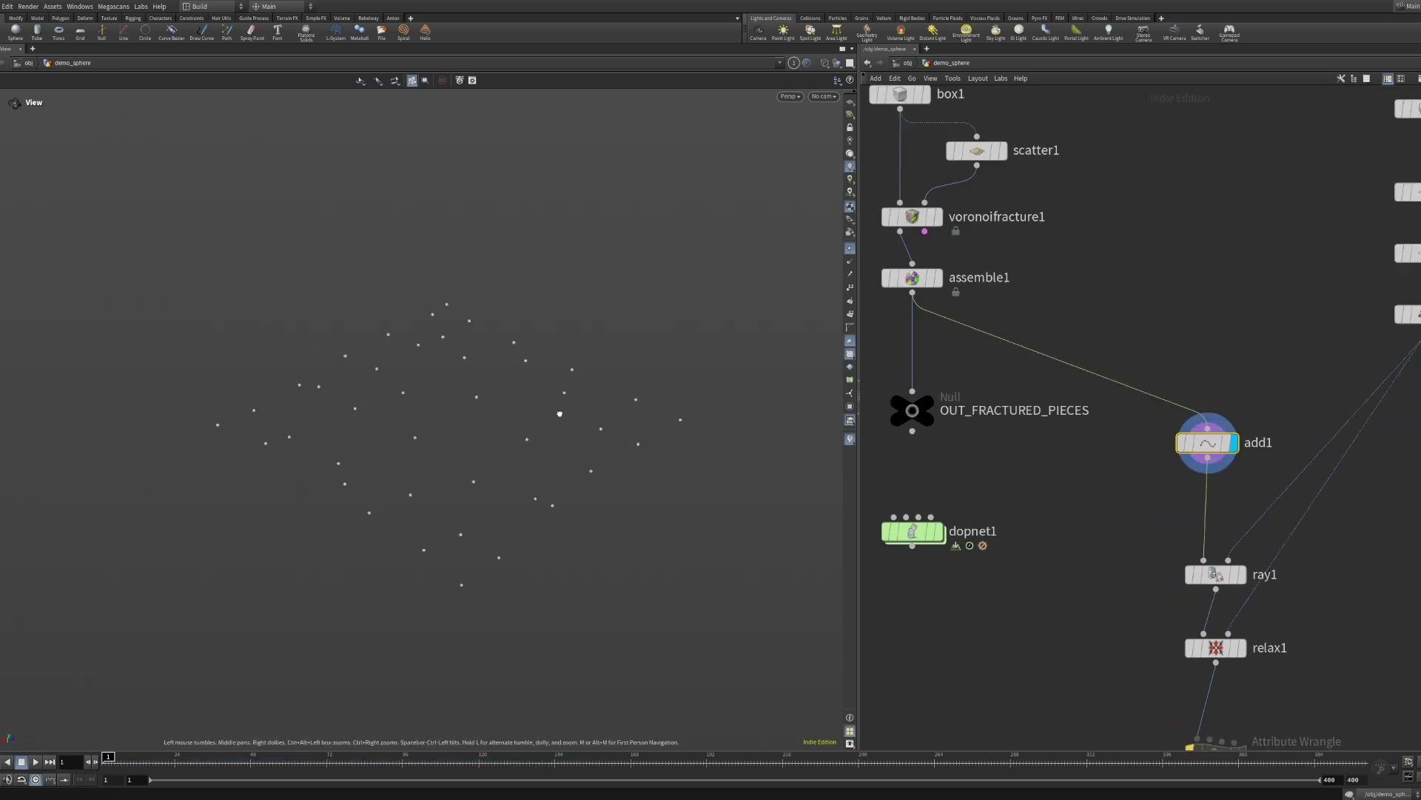
left_click(1242, 575)
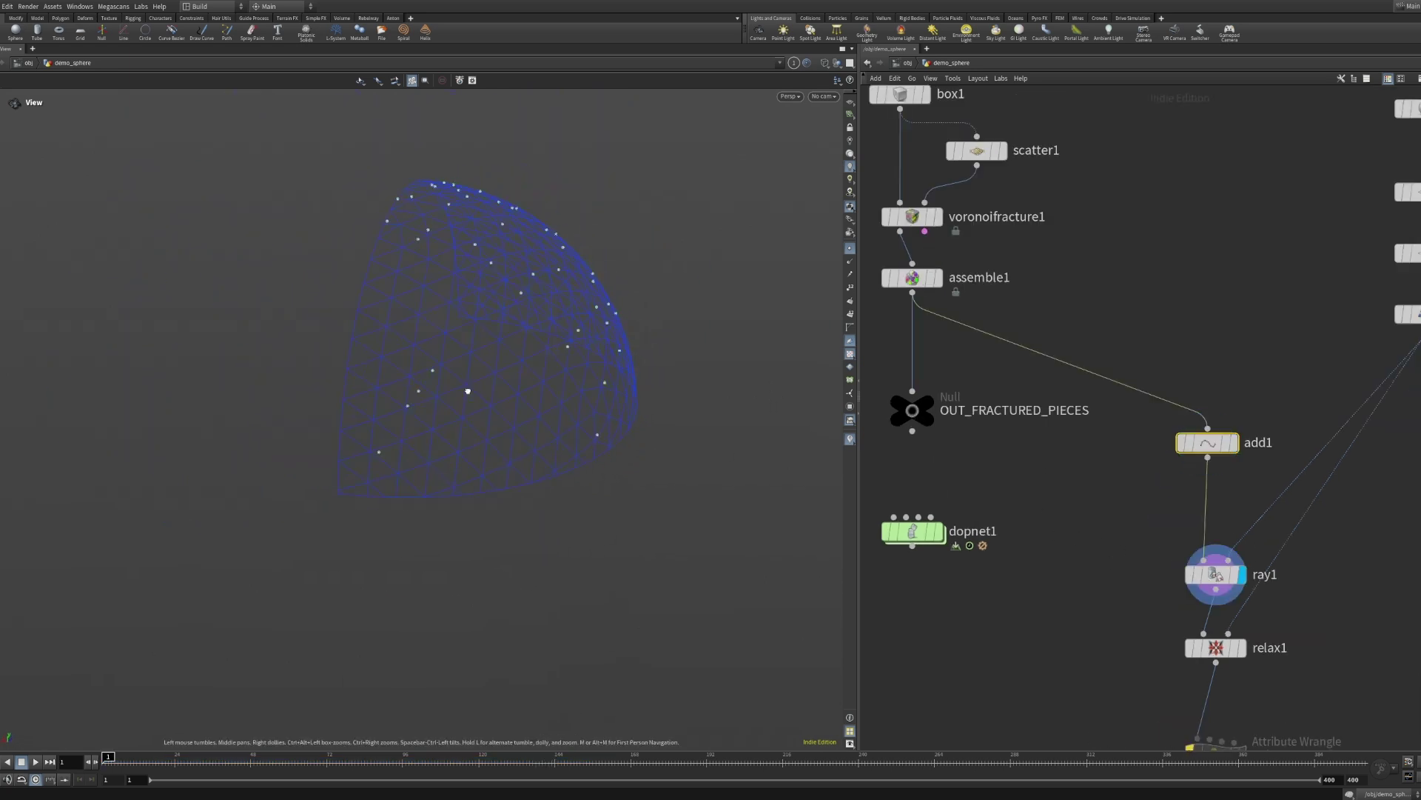
left_click(1242, 648)
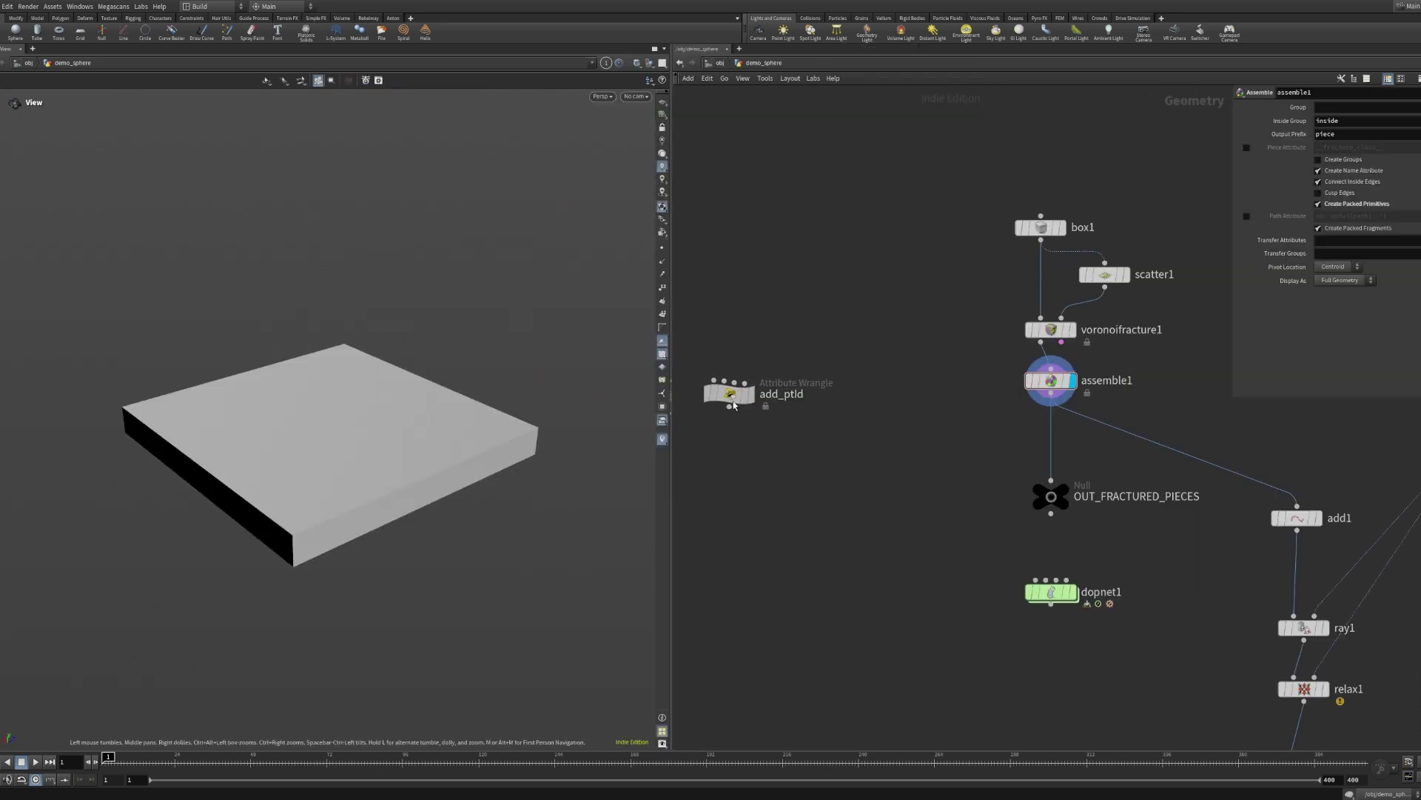
Reconnect add_ptId under assemble1, review its code in wireframe, then inspect add1's point settings
left_click_drag(734, 404, 1050, 438)
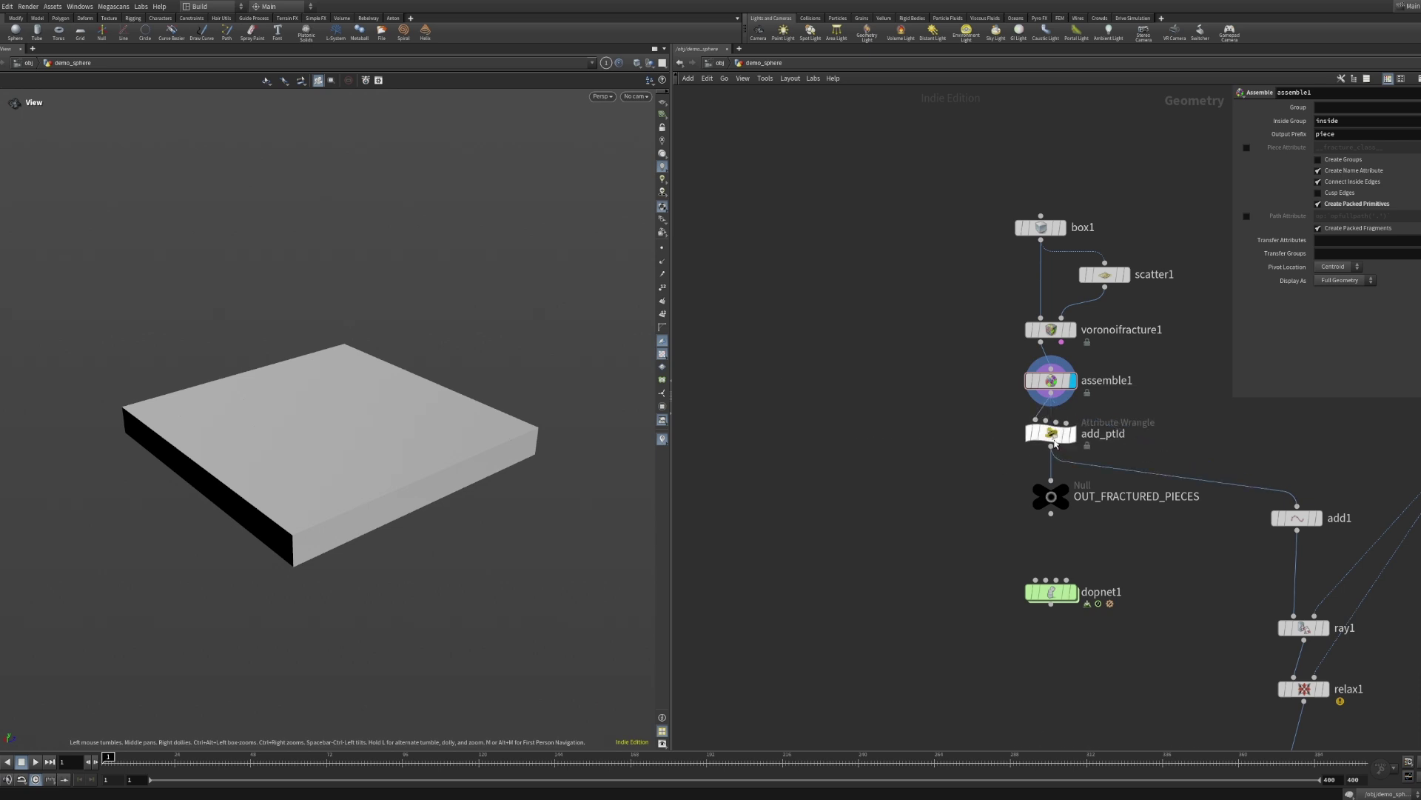
left_click(1053, 430)
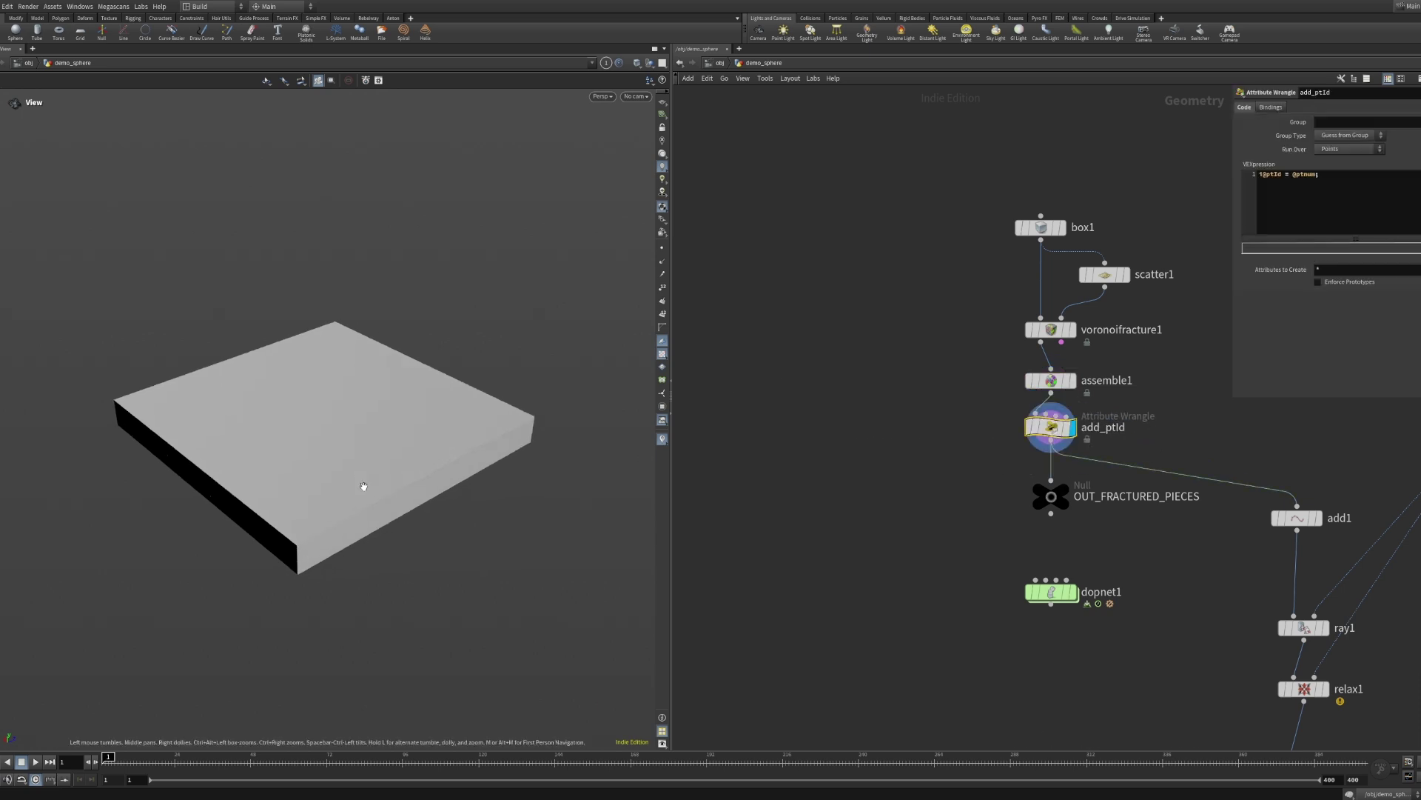
key("w")
left_click(1297, 518)
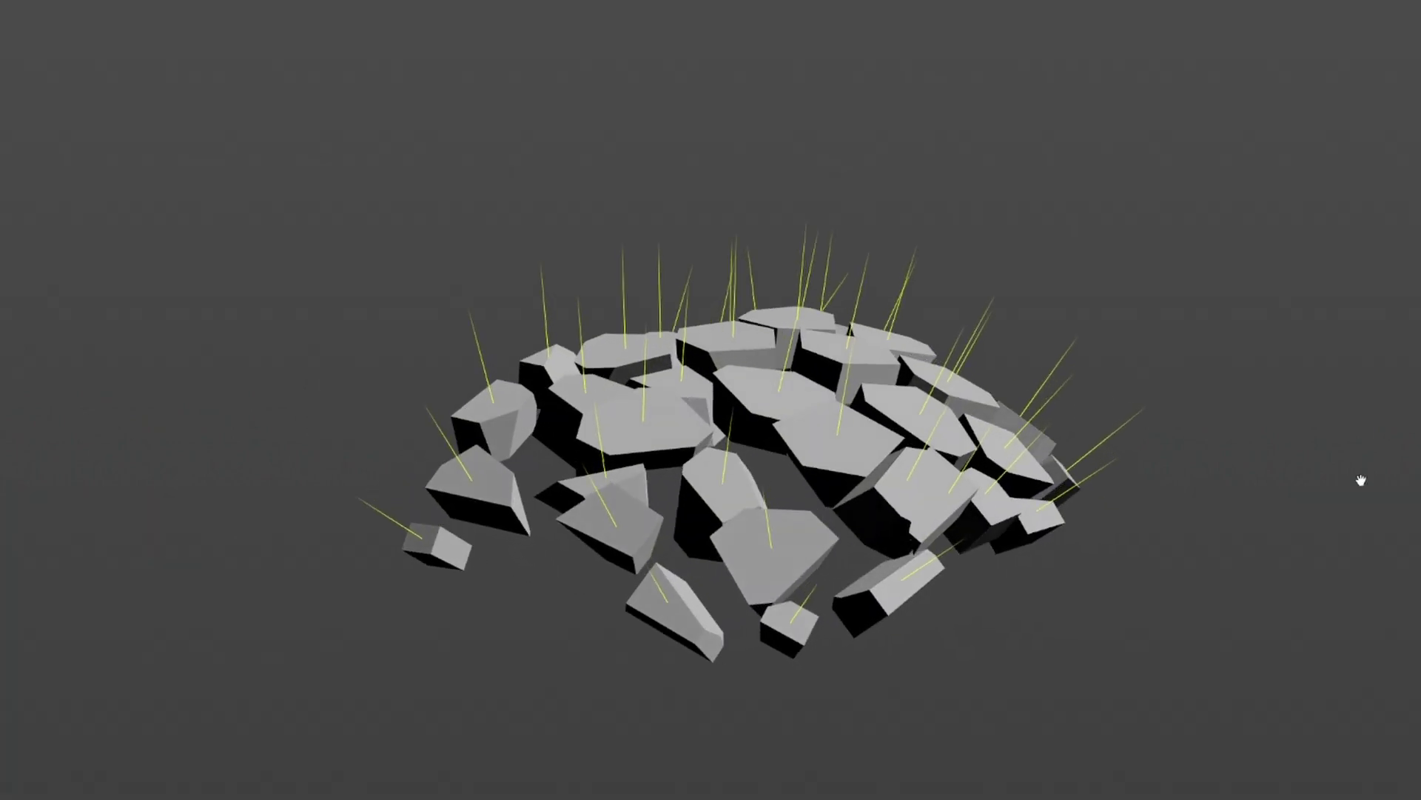
Zoom in close to the chunks and their yellow normal lines over the dome
left_click_drag(1183, 441, 646, 328)
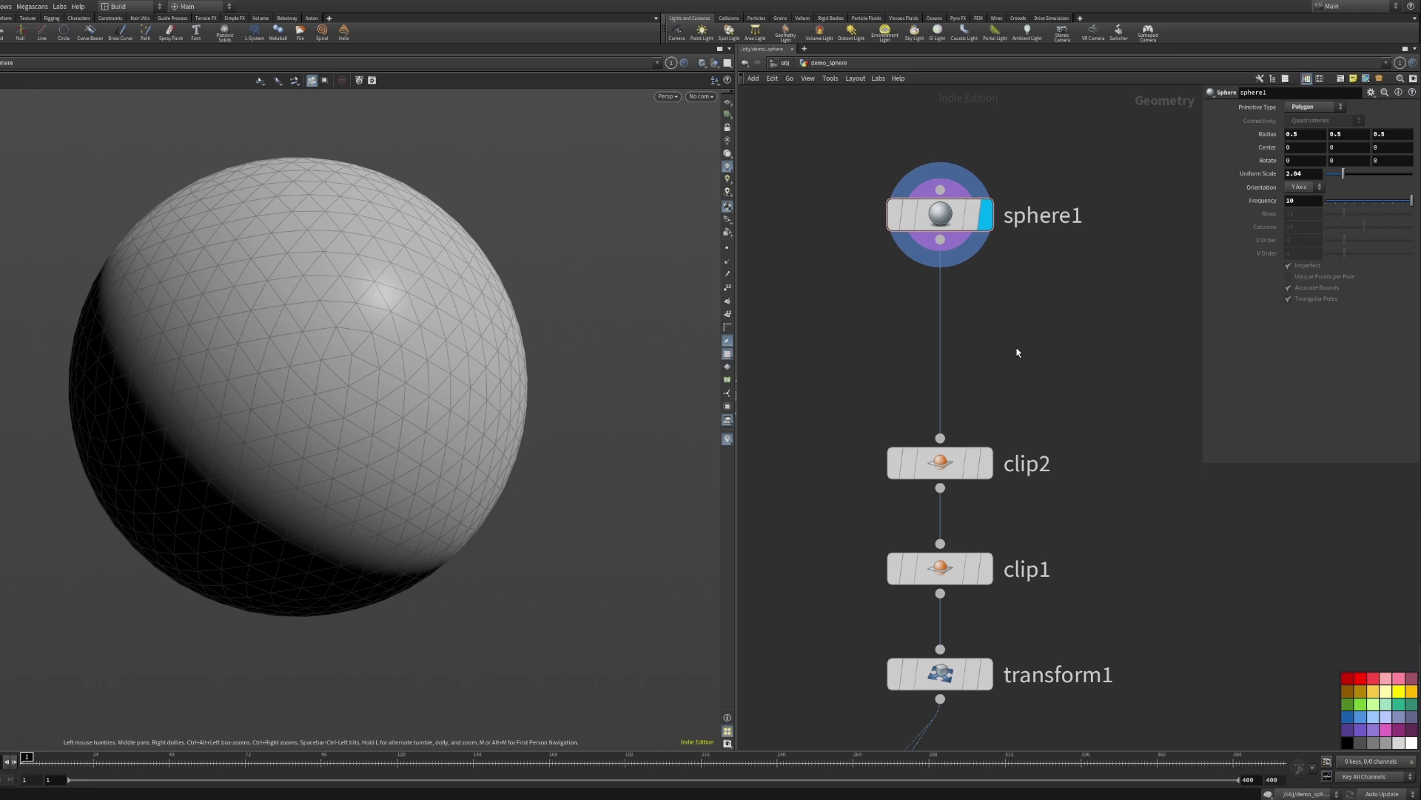
Insert a Normal SOP between sphere1 and clip2 and display the sphere with its normals
key("Tab")
type("normal")
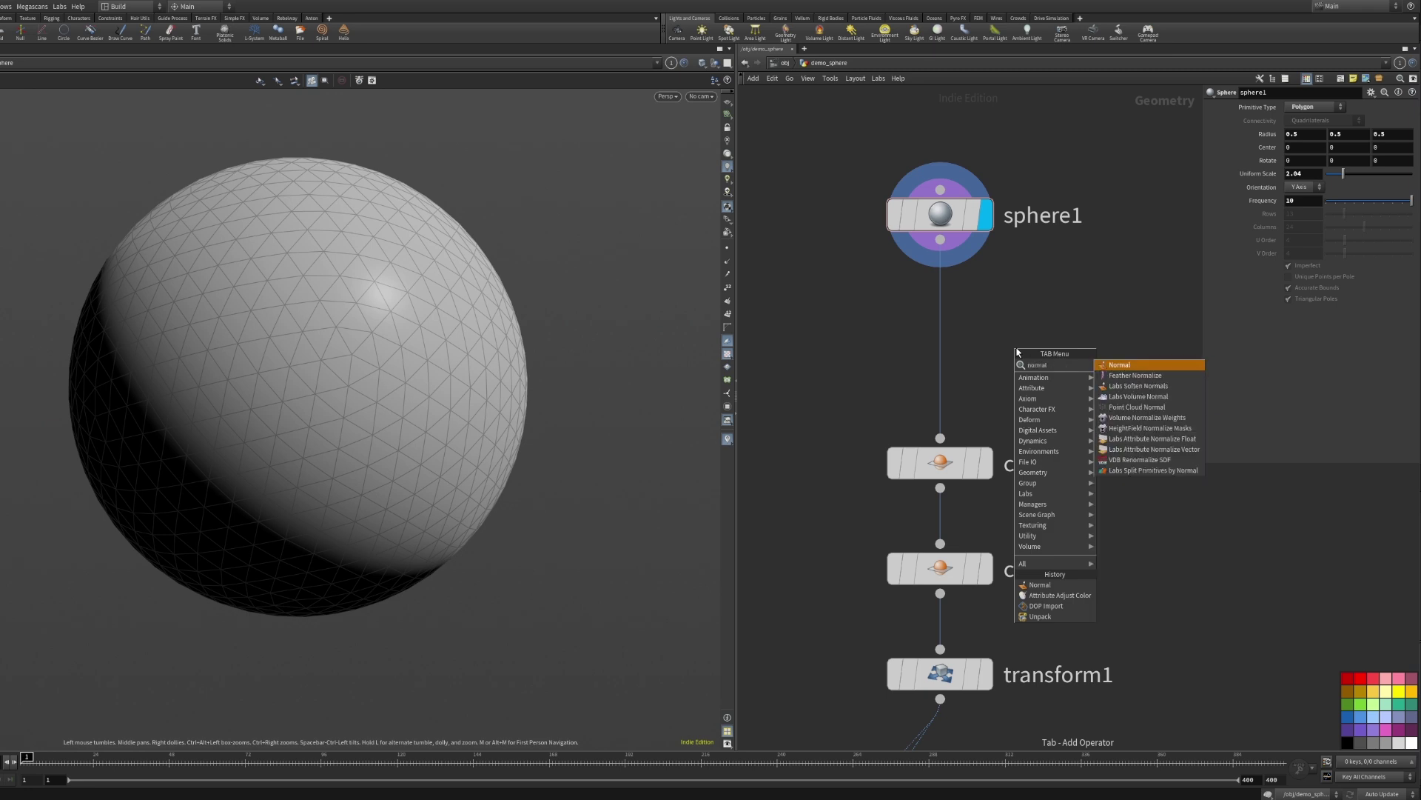
key("Return")
left_click(940, 326)
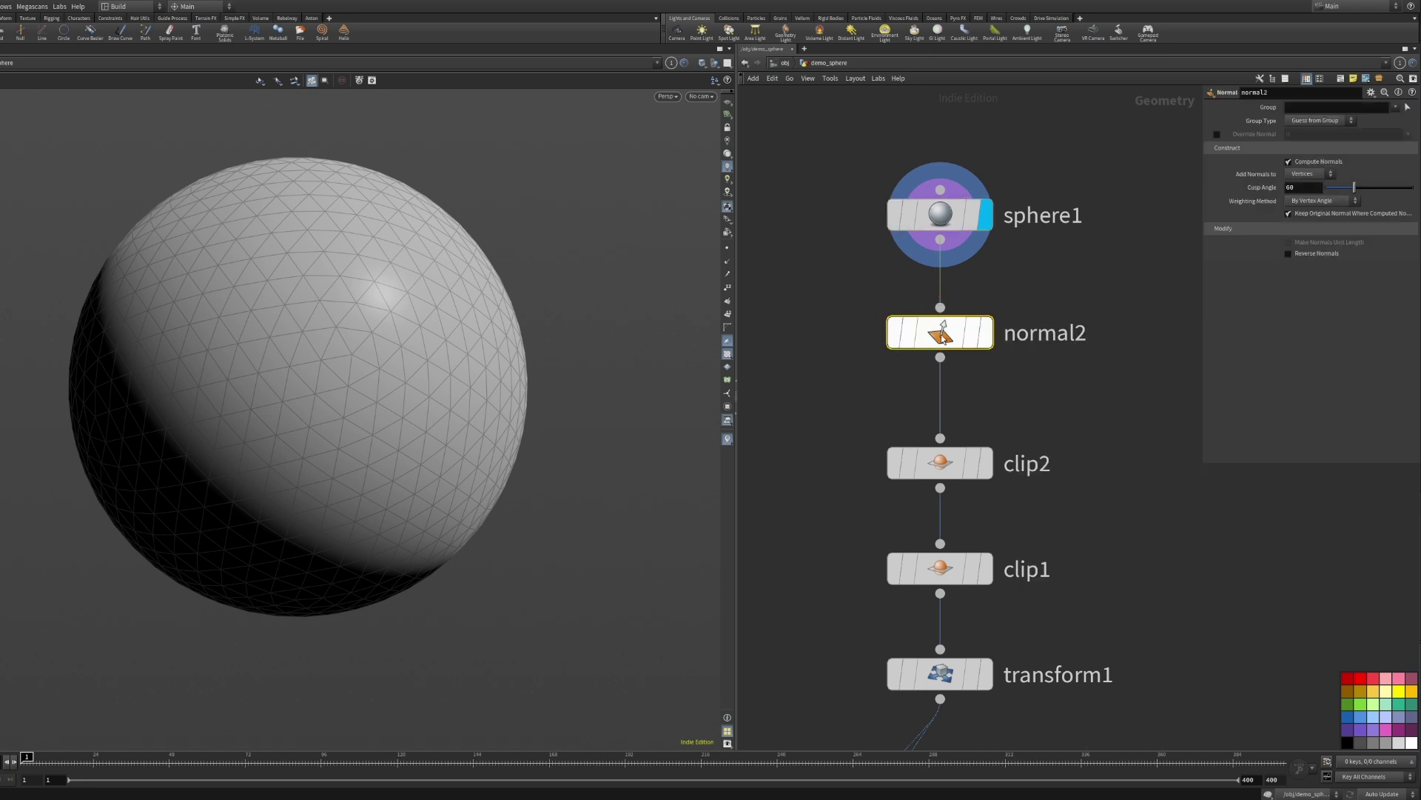
left_click(986, 326)
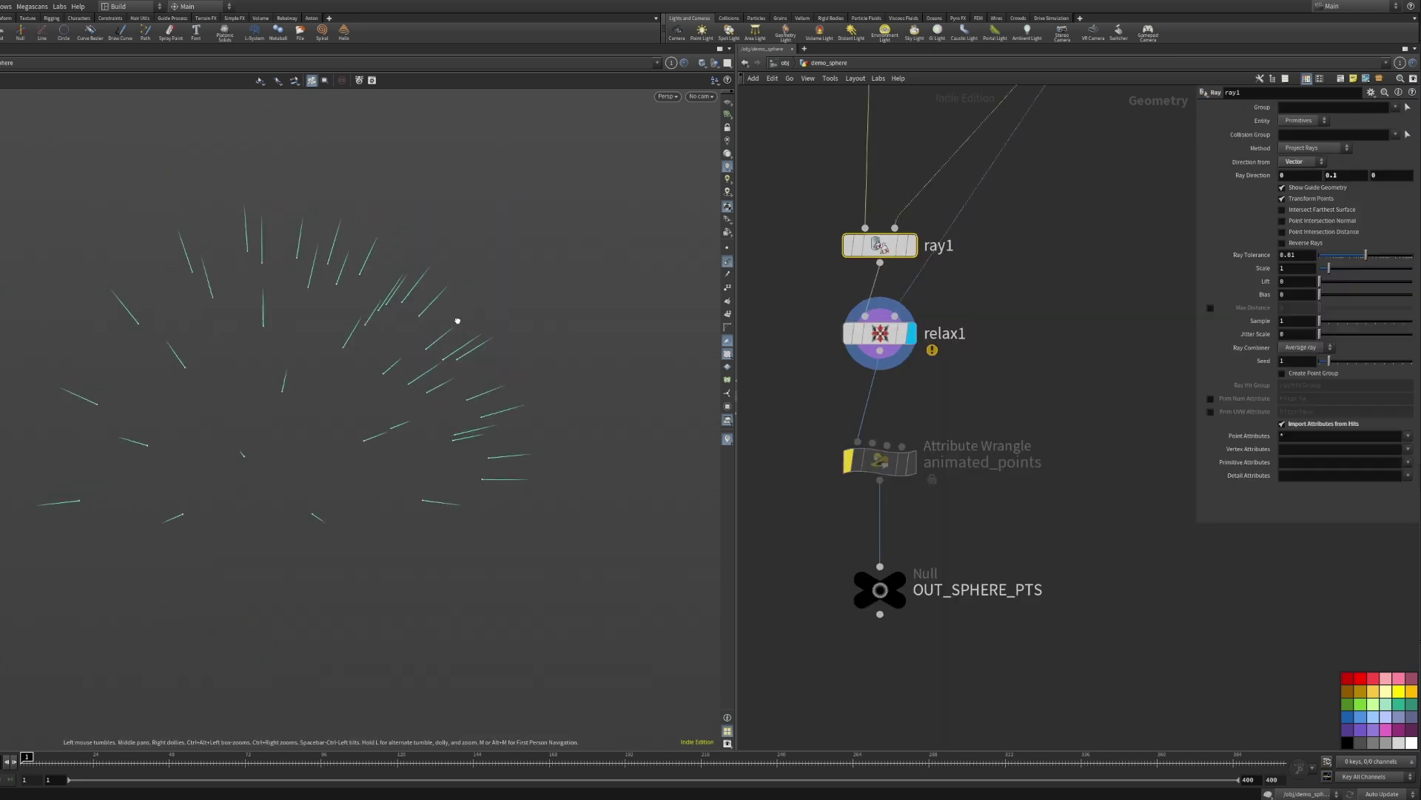
left_click_drag(458, 321, 490, 317)
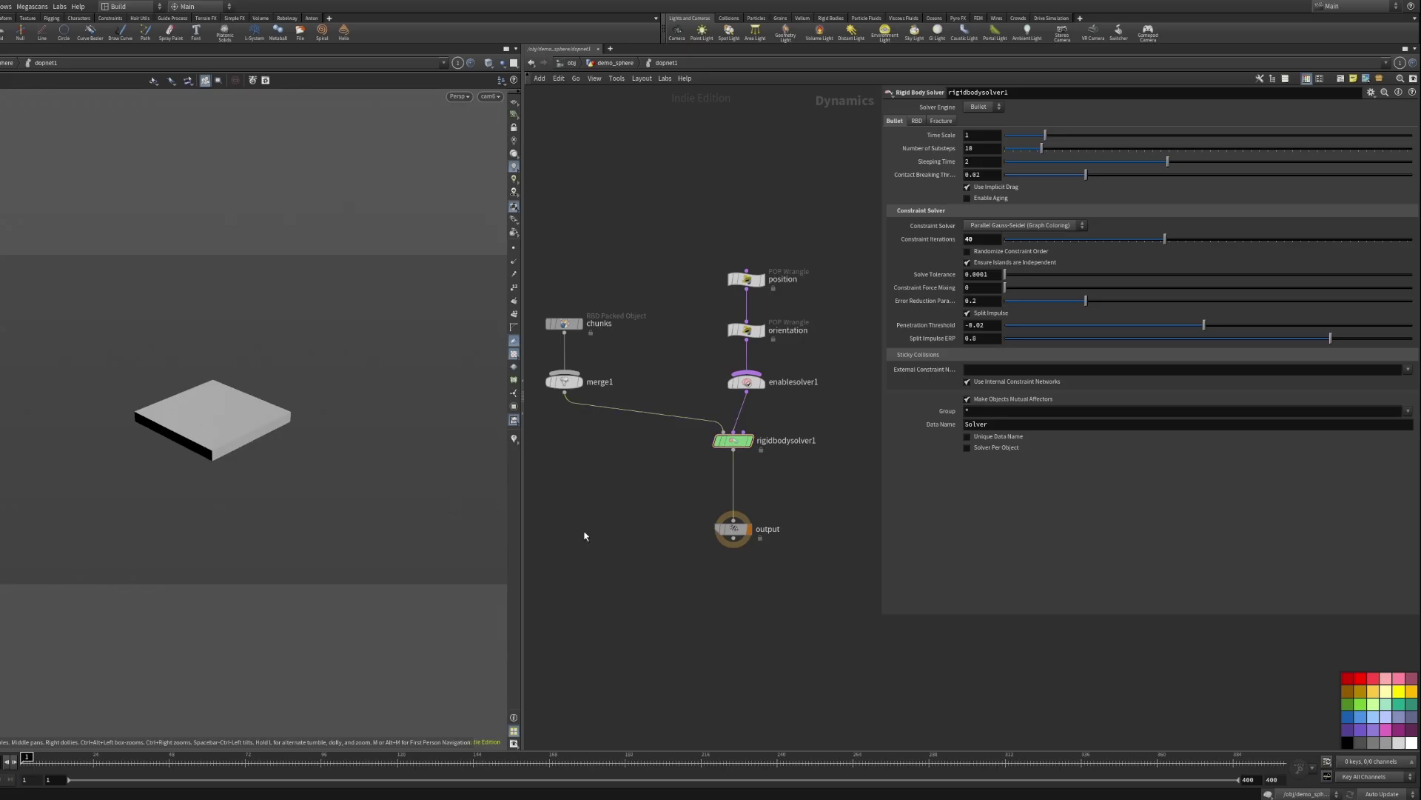
Review the position and orientation wrangles' VEX and rigidbodysolver1, then play the simulation
left_click(746, 279)
left_click(746, 331)
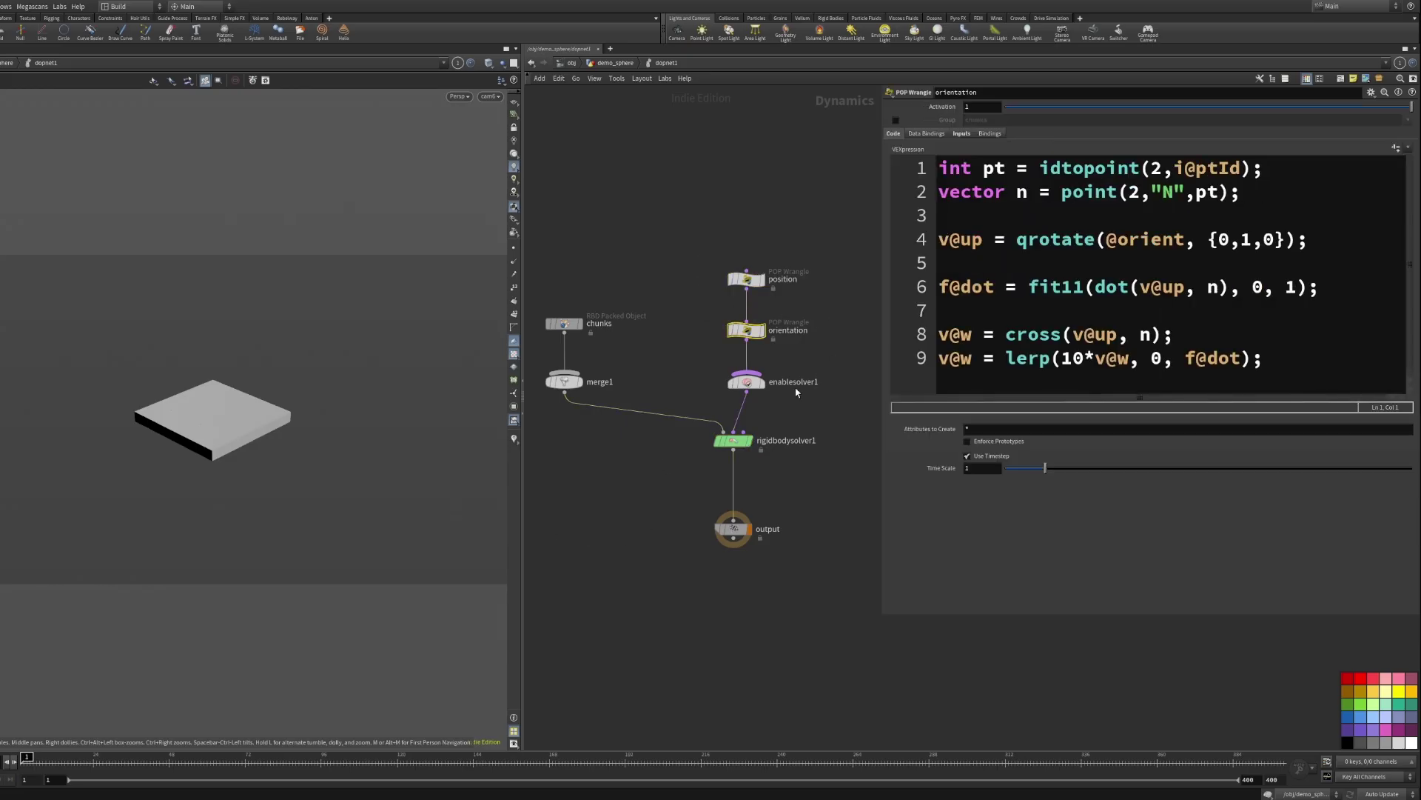
left_click(731, 442)
key("Up")
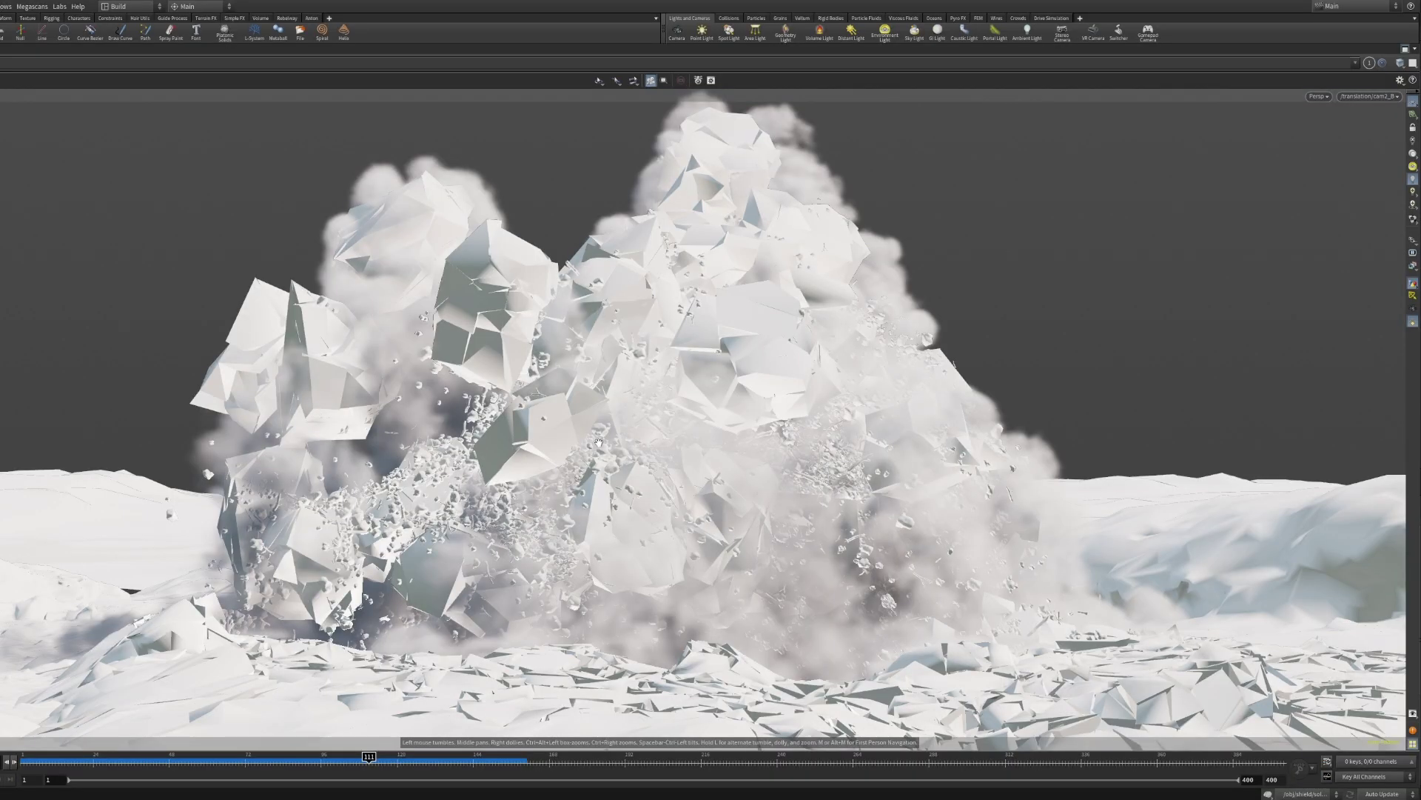
Orbit to a higher angle and raise explodedview1's Uniform Scale from 0.08 to 0.28
left_click_drag(560, 425, 367, 507)
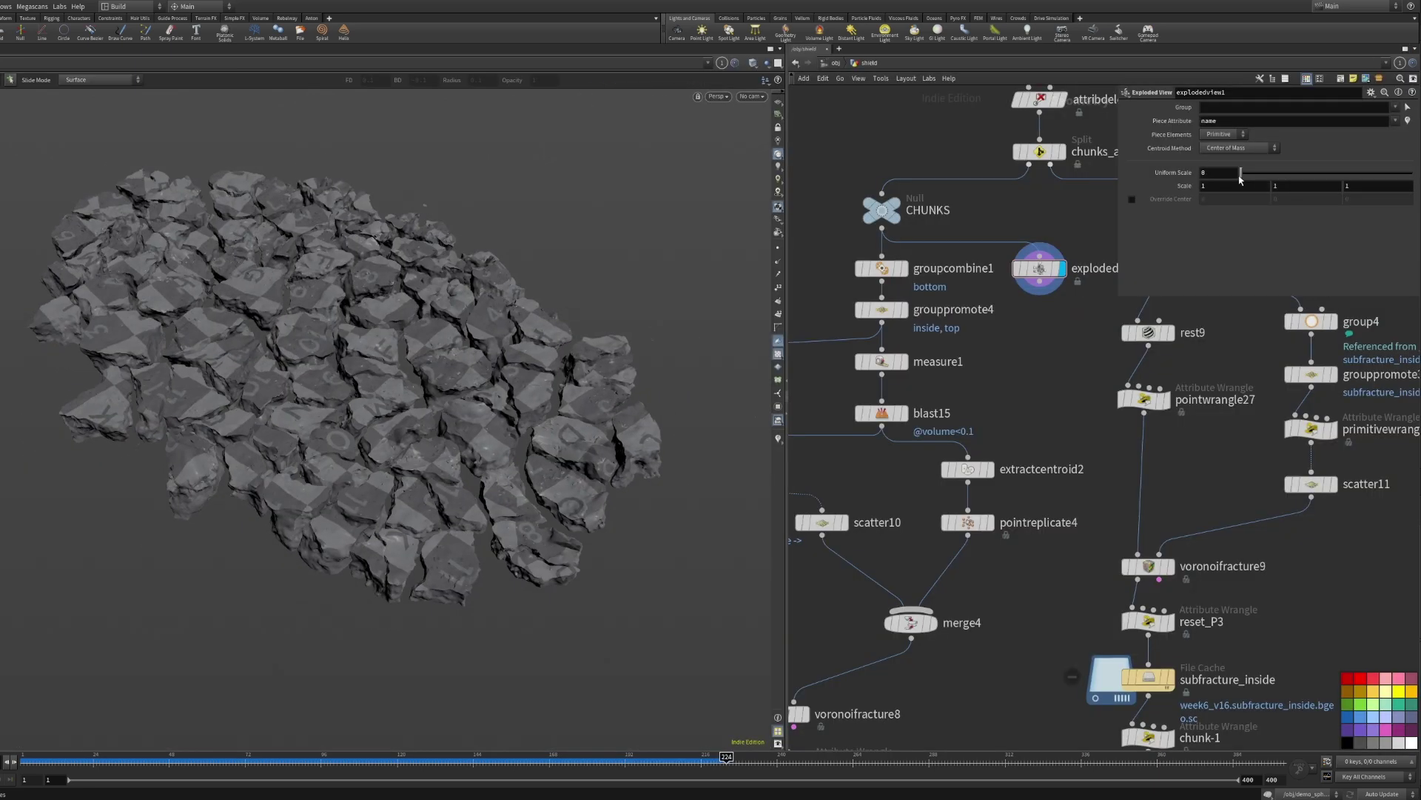
left_click_drag(1240, 172, 1250, 181)
scroll(565, 358, "up", 10)
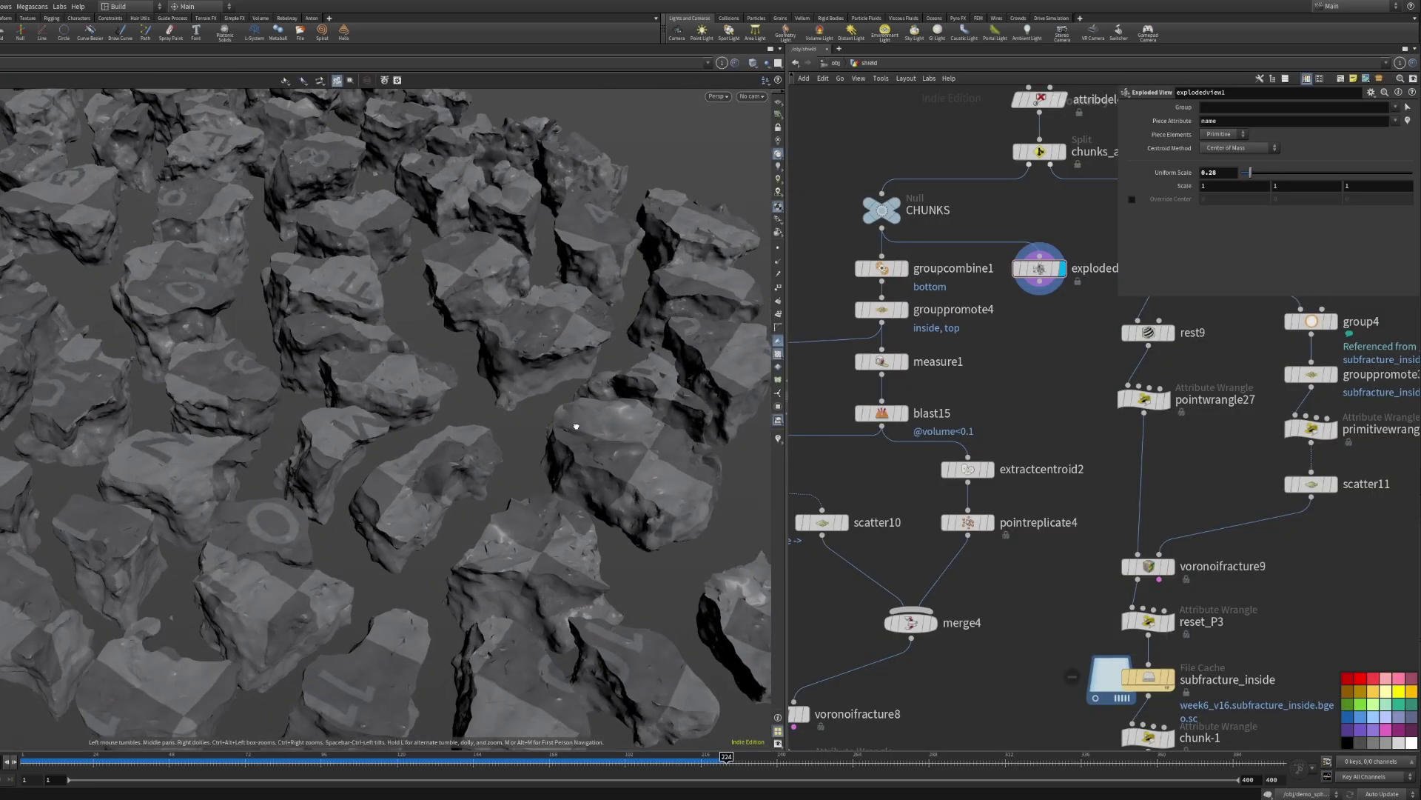